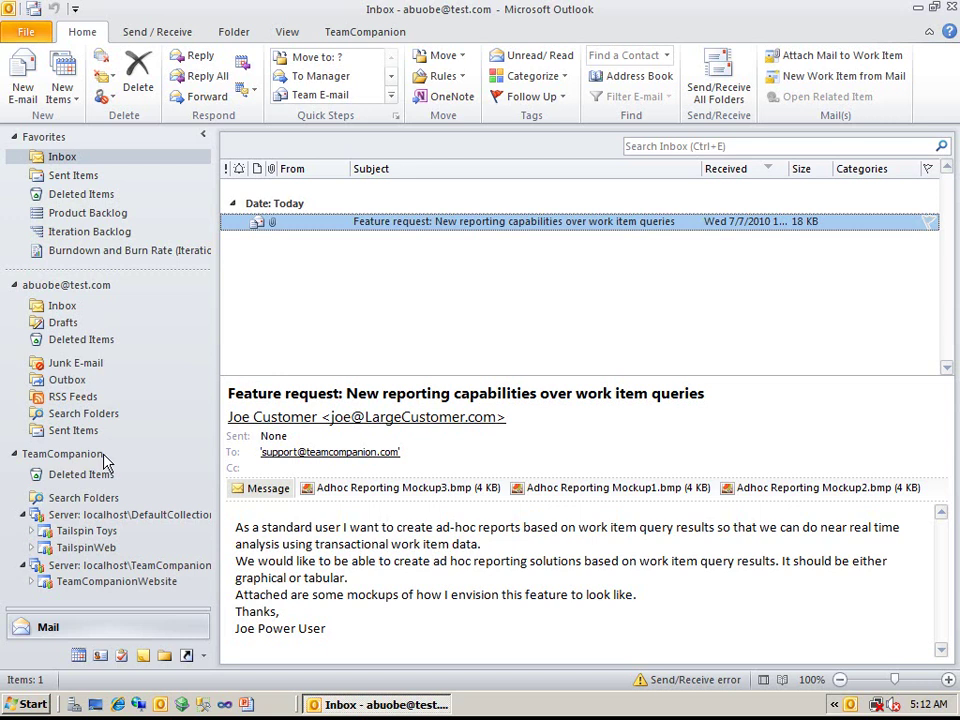
# Connect TeamCompanion to the Tailspin Toys project and open its Project Dashboard.
pyautogui.click(371, 33)
pyautogui.click(32, 72)
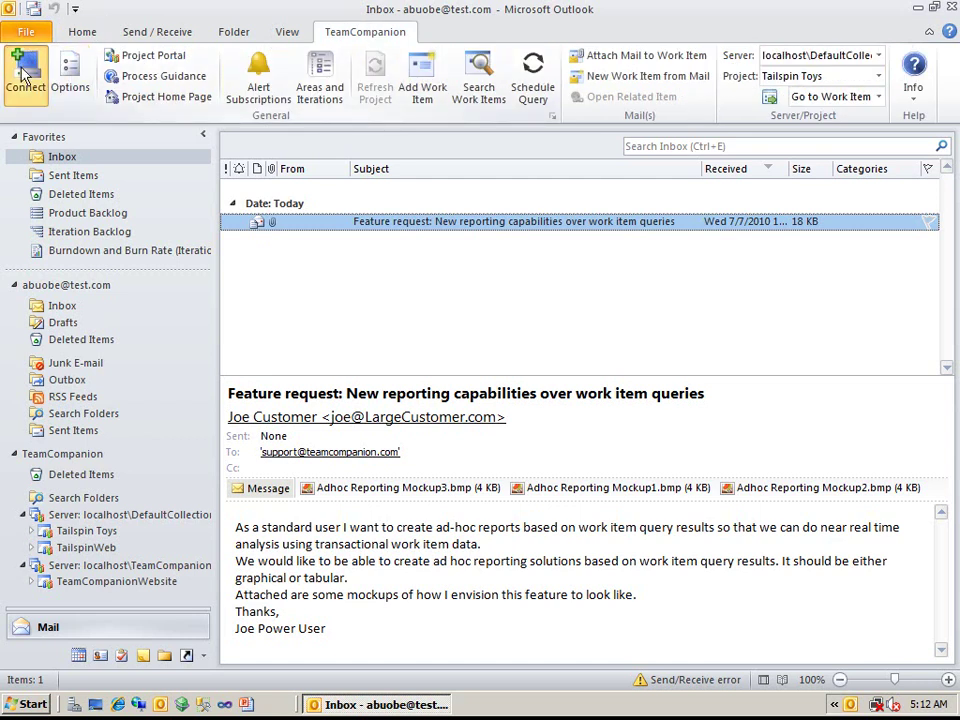
pyautogui.click(611, 480)
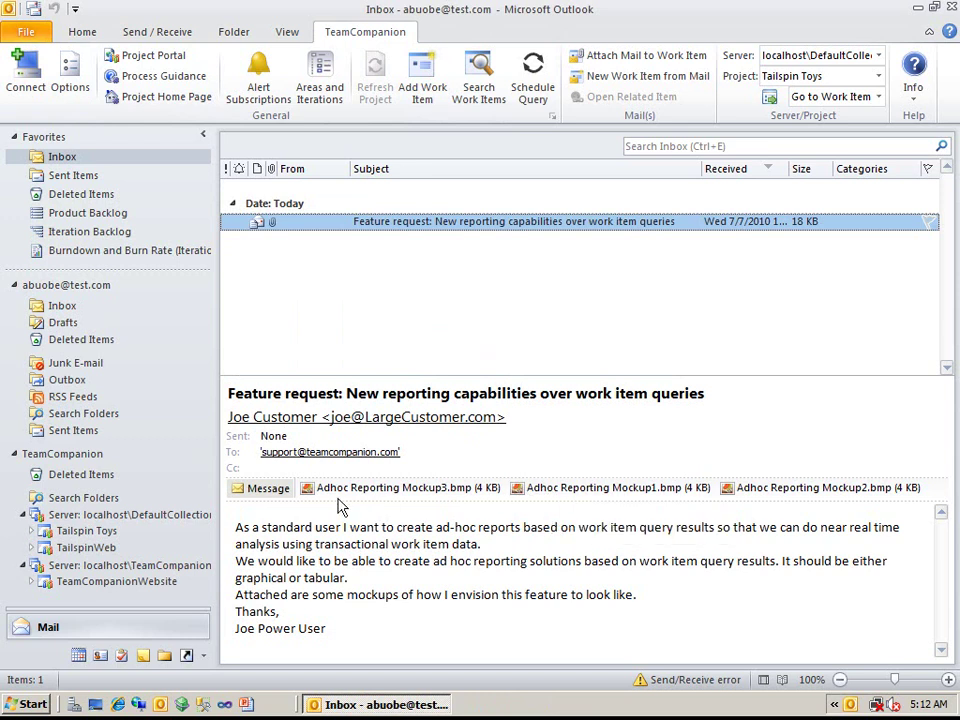
pyautogui.click(87, 531)
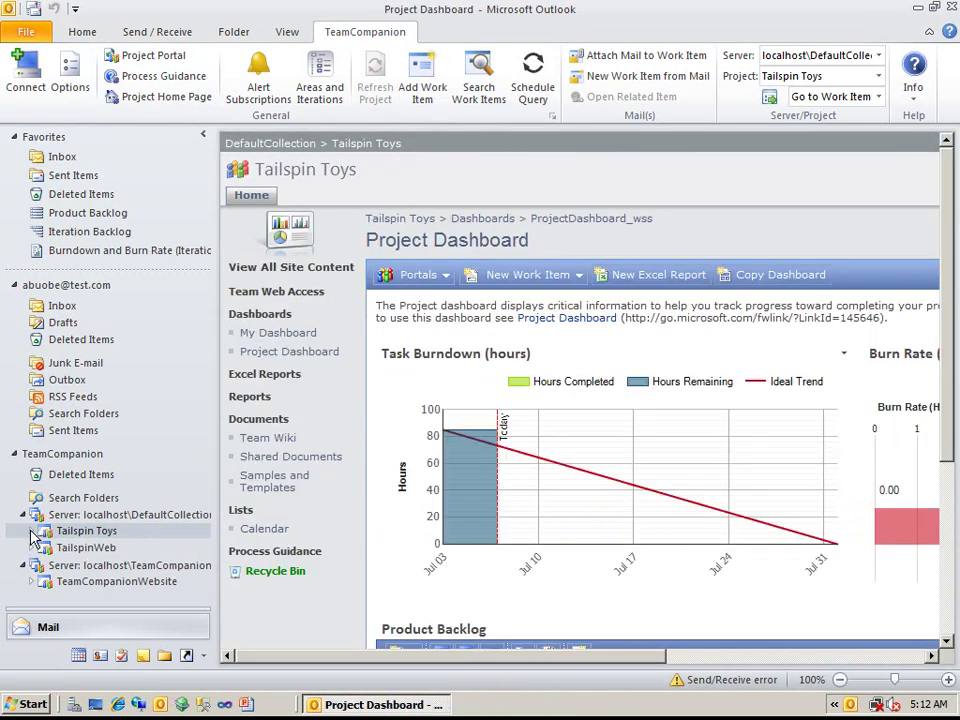
# Expand Tailspin Toys' Documents, Reports, Work Items and Team Queries folders.
pyautogui.doubleClick(44, 537)
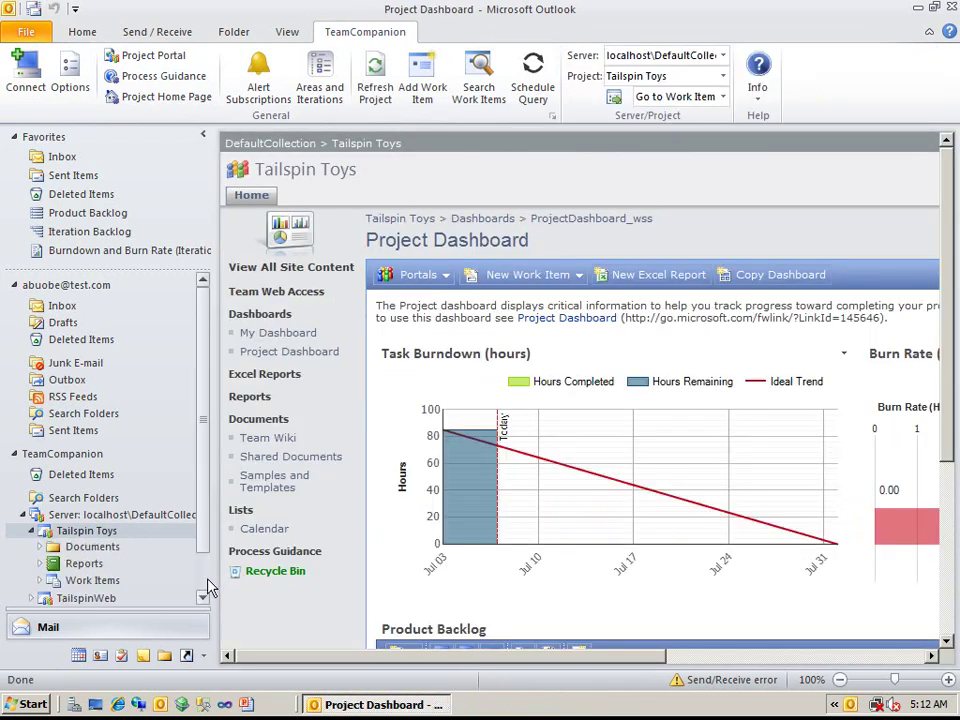
pyautogui.scroll(-1, 155, 434)
pyautogui.click(40, 501)
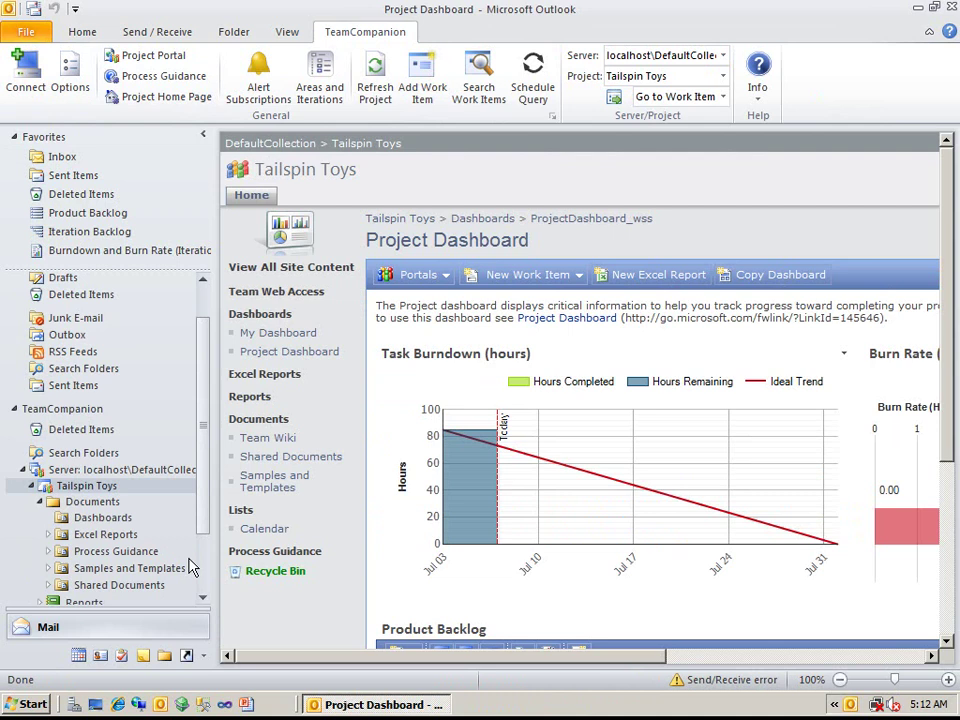
pyautogui.scroll(-2, 48, 525)
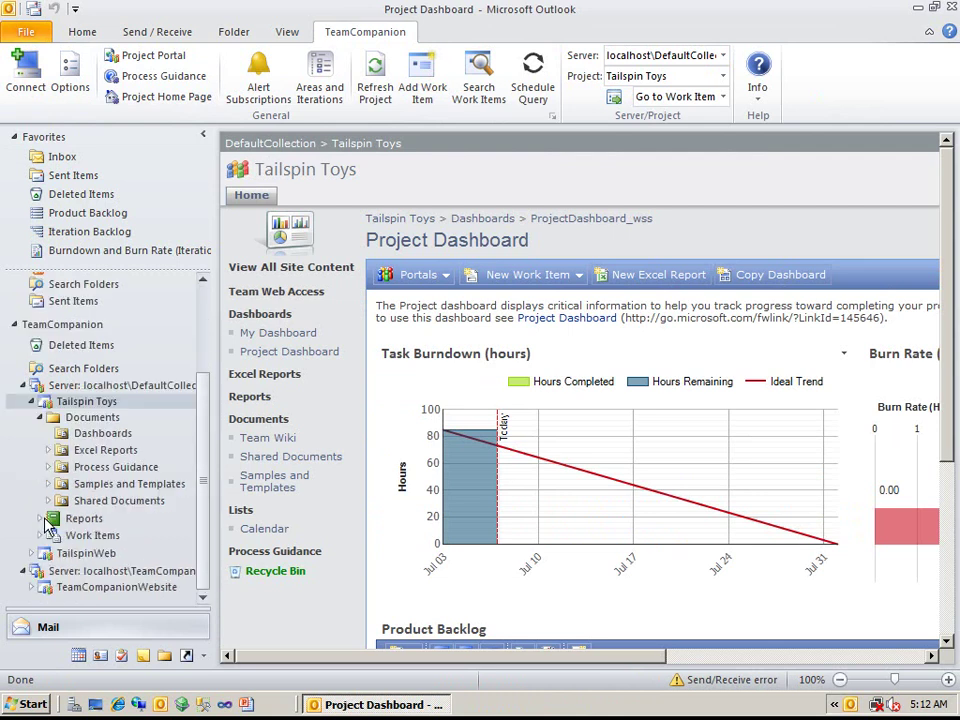
pyautogui.click(41, 519)
pyautogui.scroll(-2, 208, 590)
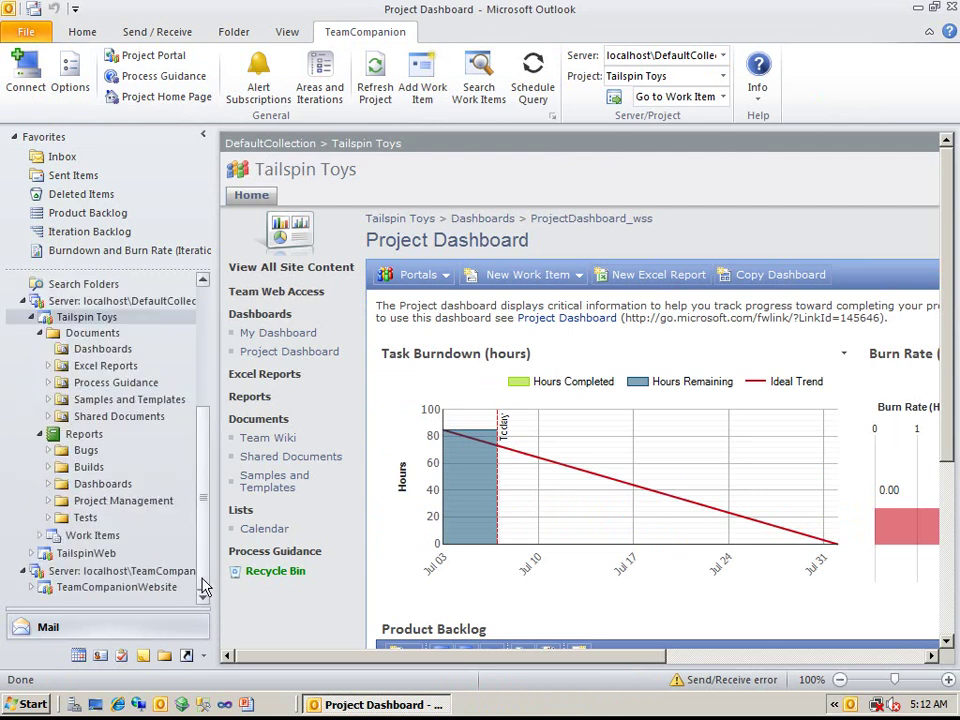
pyautogui.click(41, 537)
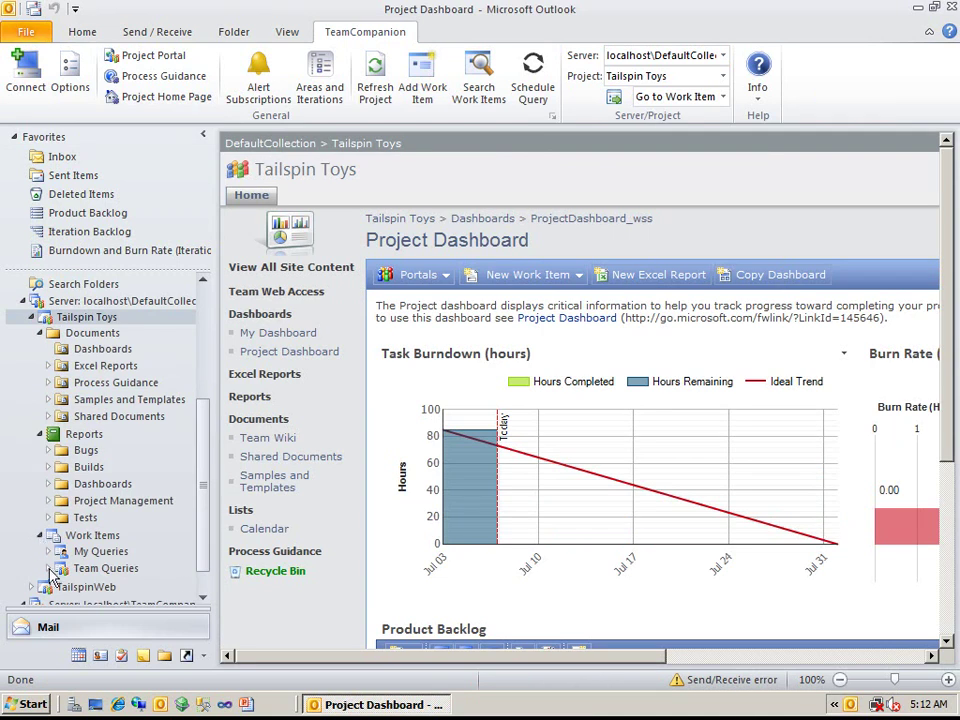
pyautogui.click(49, 568)
pyautogui.scroll(-1, 203, 572)
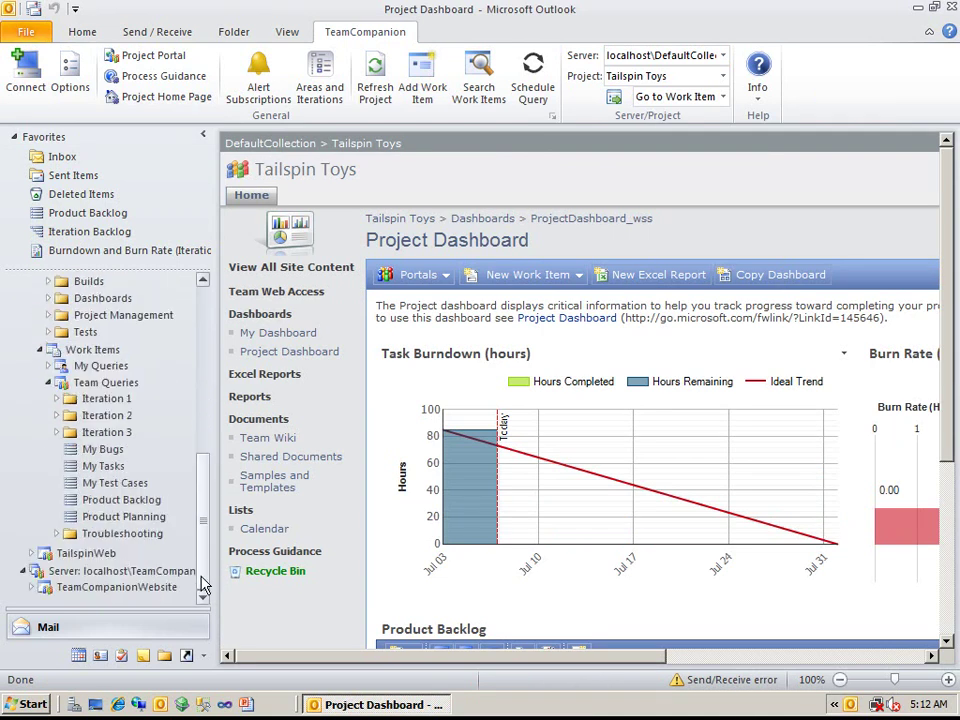
# Turn the Inbox feature-request email into User Story 56 with its mockup attachments, and save it.
pyautogui.click(62, 157)
pyautogui.click(439, 224)
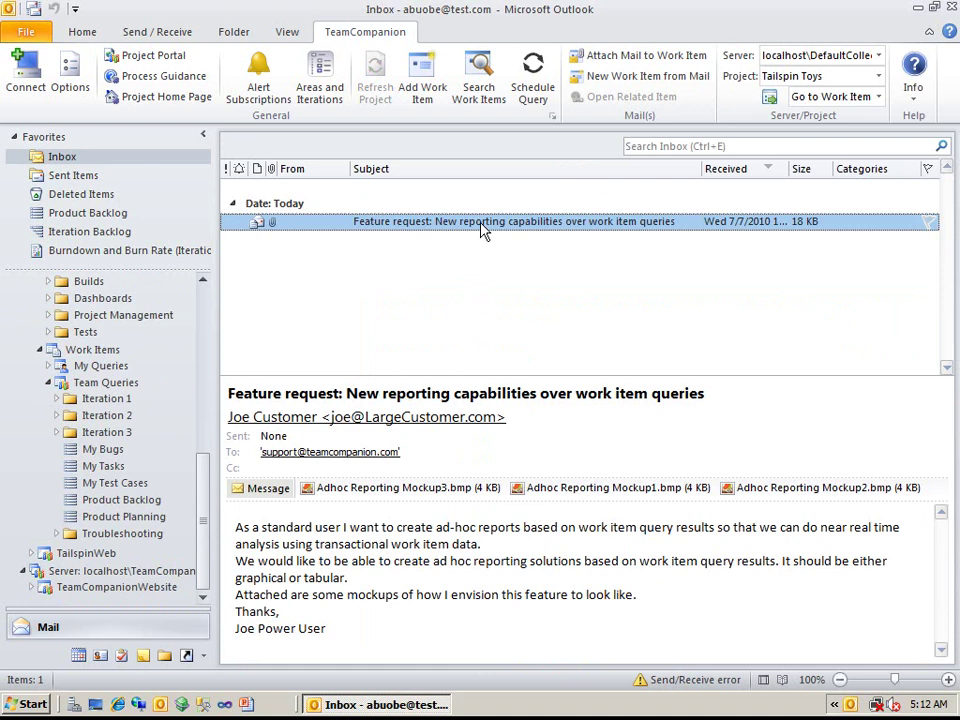
pyautogui.rightClick(481, 229)
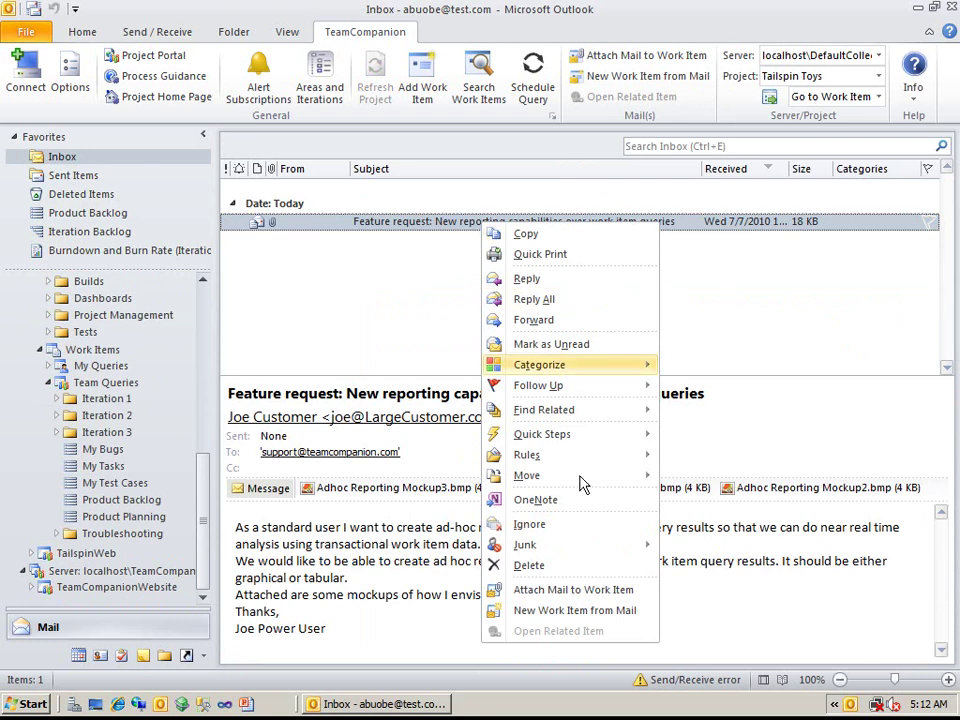
pyautogui.click(557, 611)
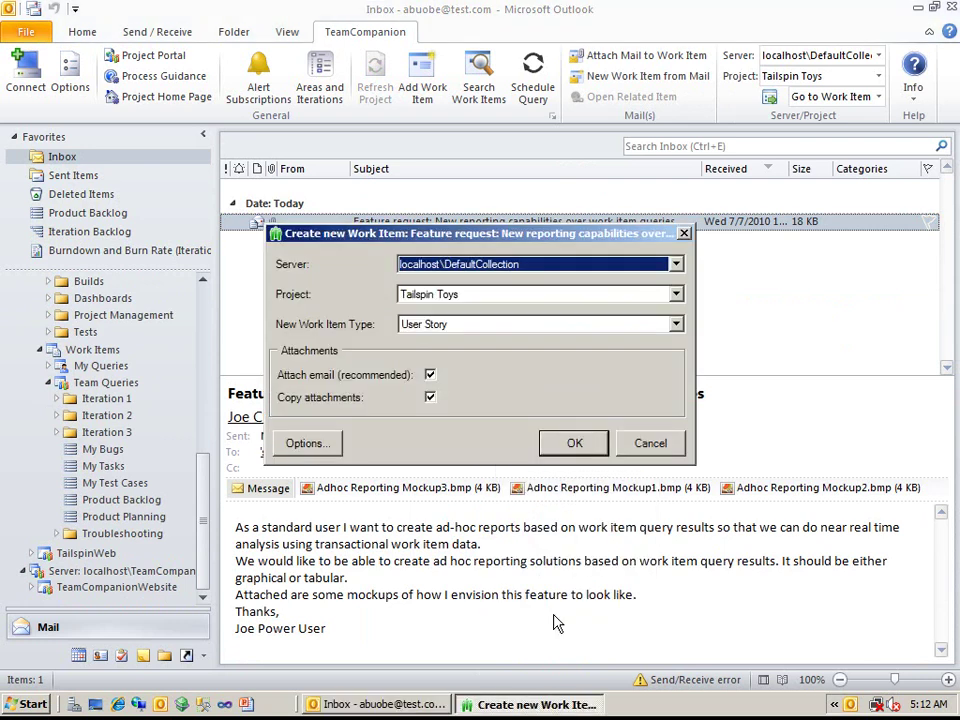
pyautogui.click(574, 443)
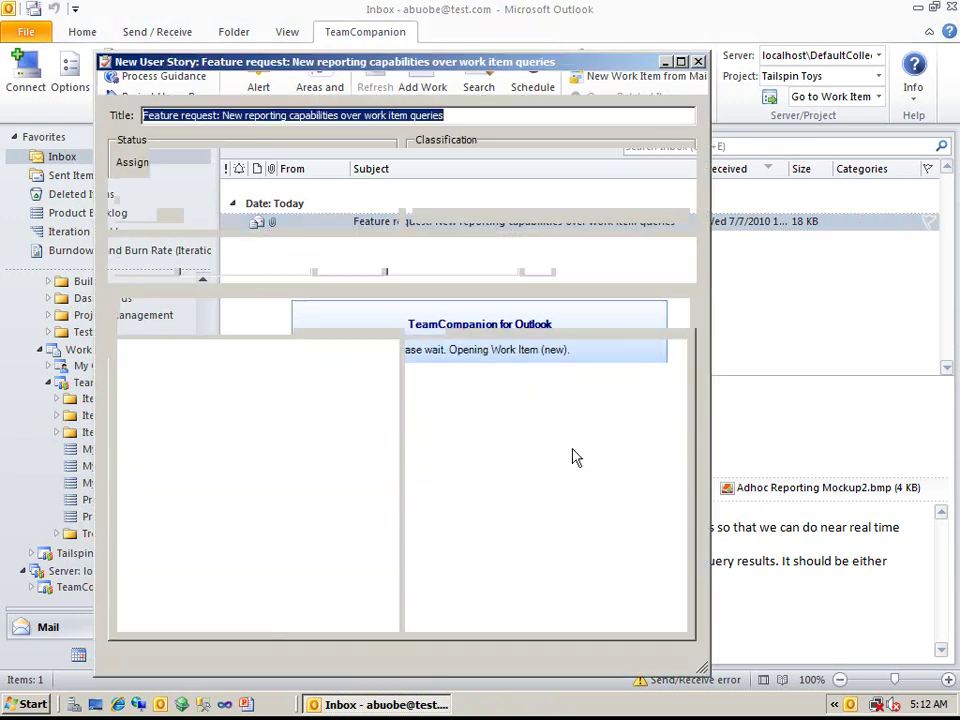
pyautogui.moveTo(392, 418); pyautogui.dragTo(393, 537)
pyautogui.click(371, 304)
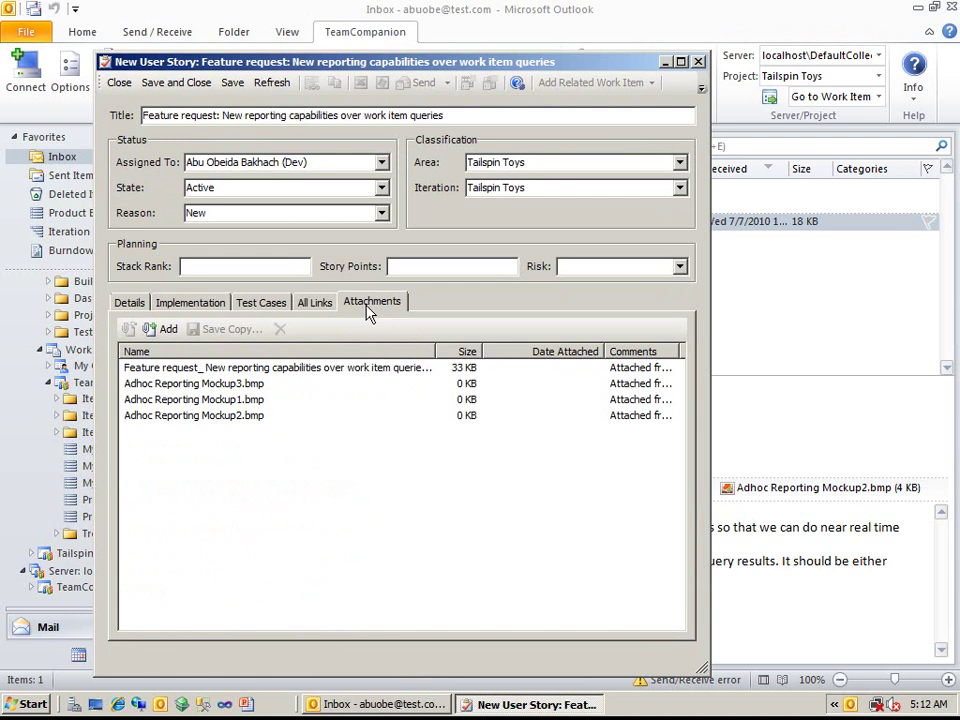
pyautogui.click(174, 84)
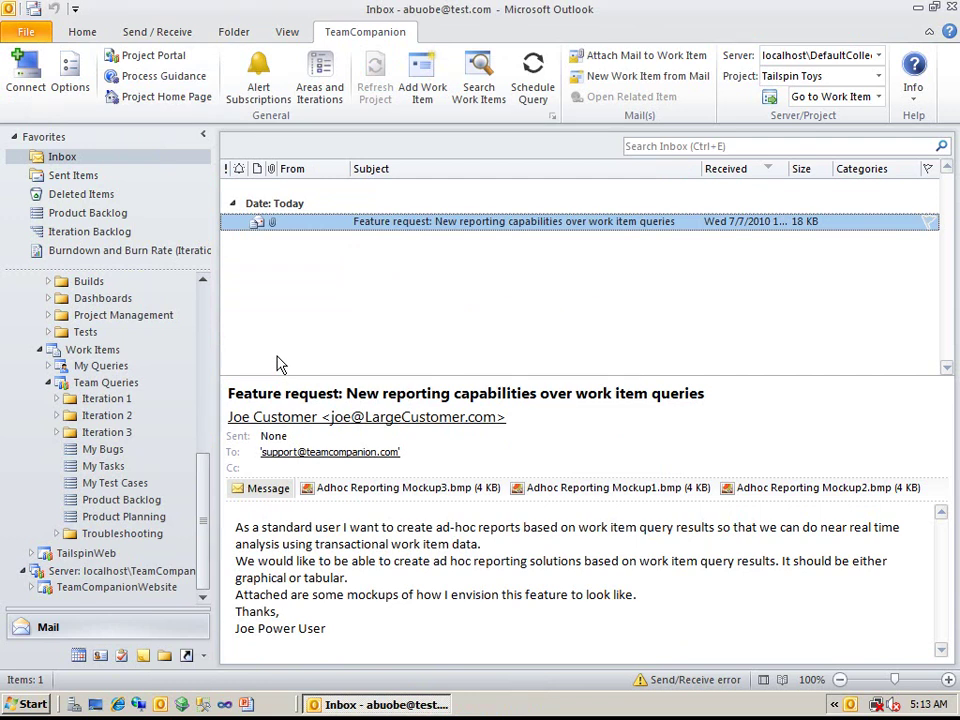
# Open the Product Backlog favorite query and group its 24 user stories by Assigned To.
pyautogui.click(128, 504)
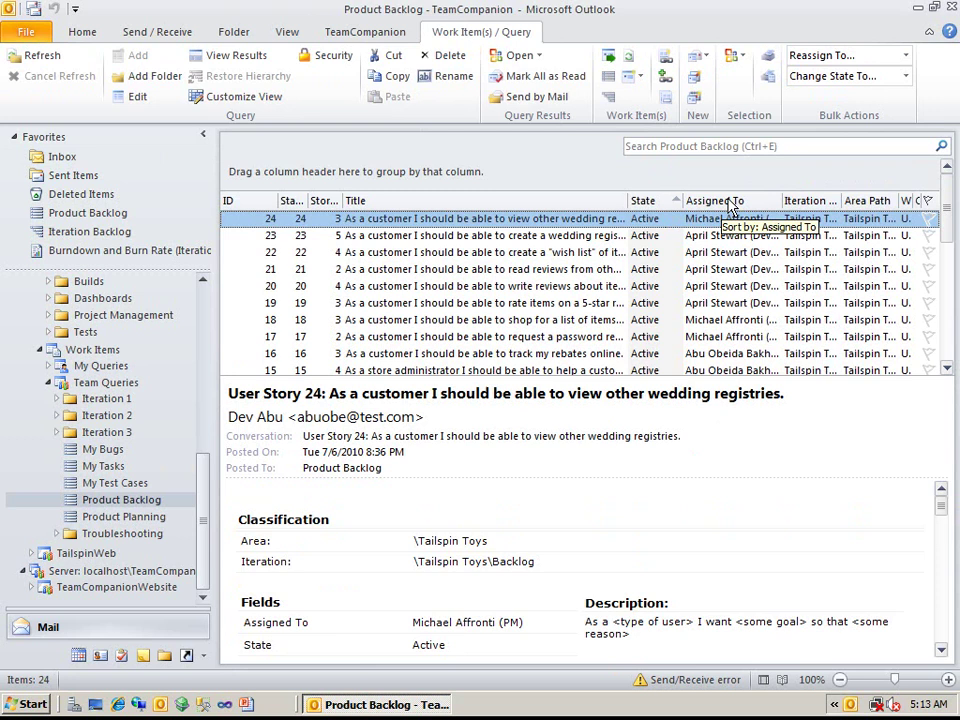
pyautogui.moveTo(730, 207); pyautogui.dragTo(279, 178)
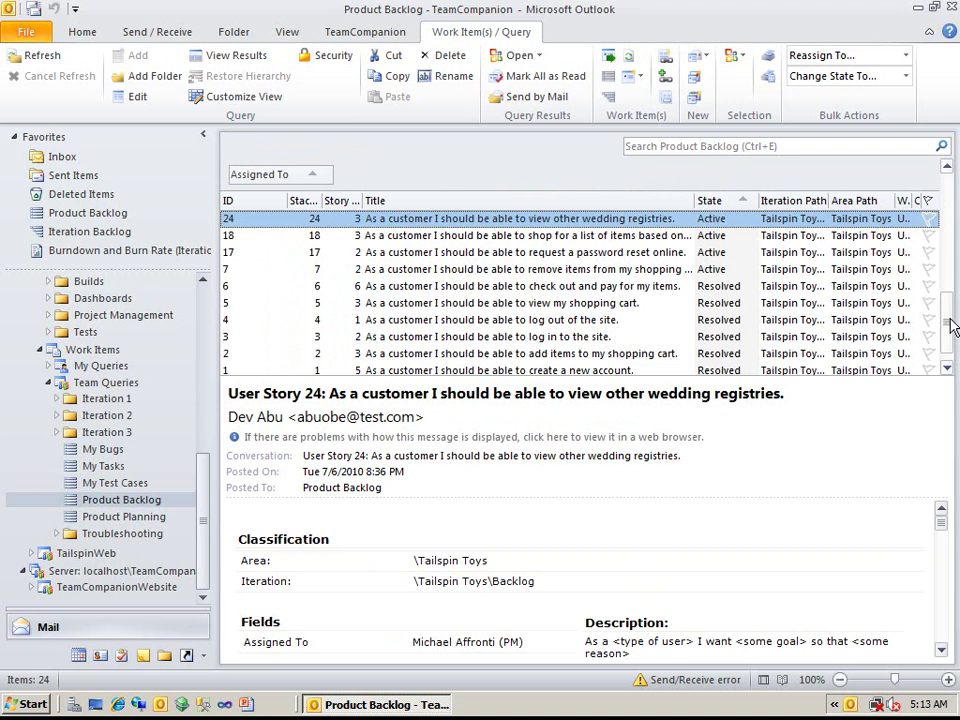
pyautogui.scroll(5, 952, 327)
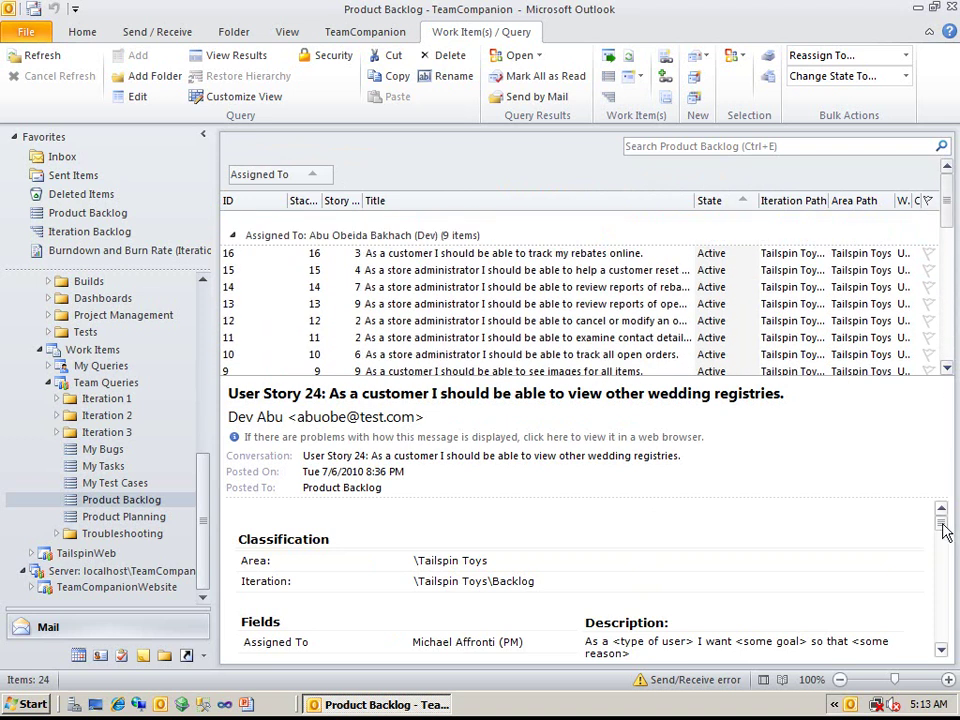
pyautogui.moveTo(944, 532); pyautogui.dragTo(946, 578)
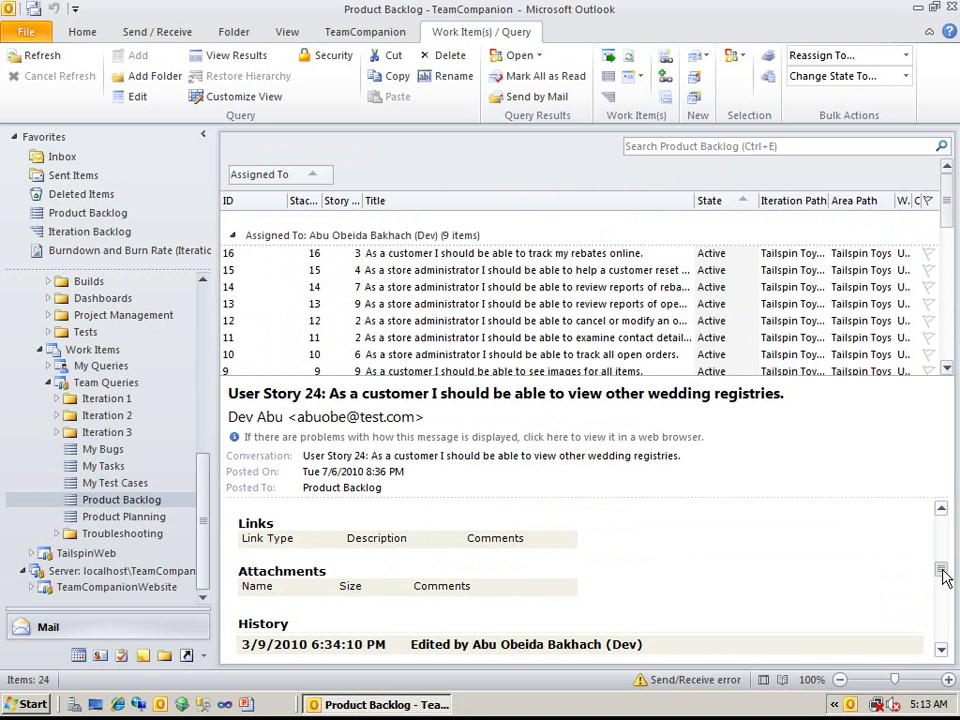
# Open the Iteration Backlog query and load its results in the Query Editor from user story 8.
pyautogui.click(90, 233)
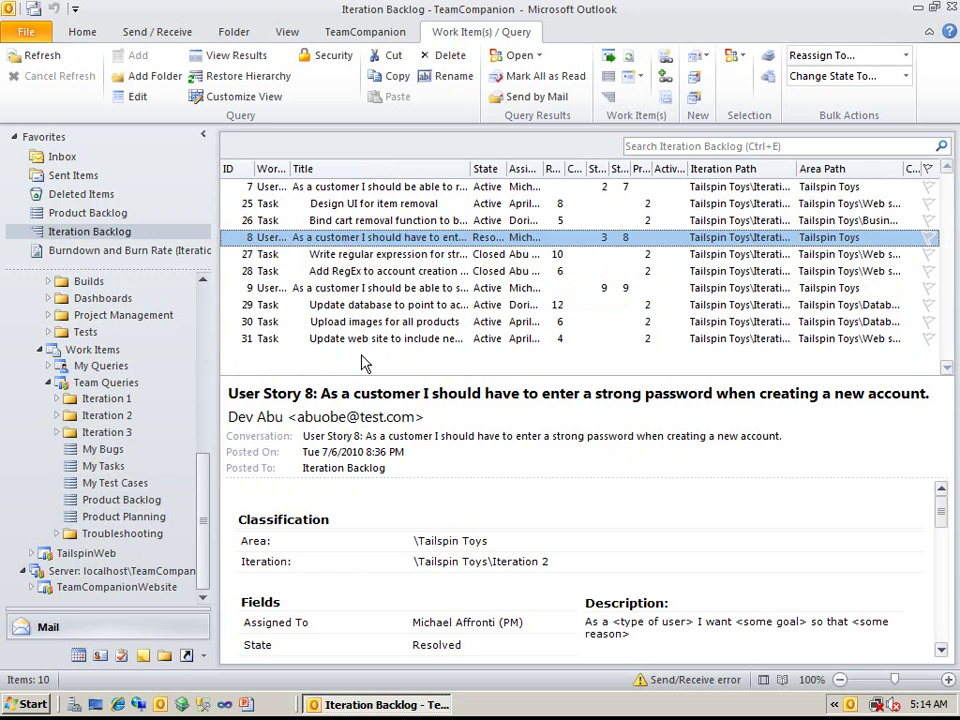
pyautogui.rightClick(358, 243)
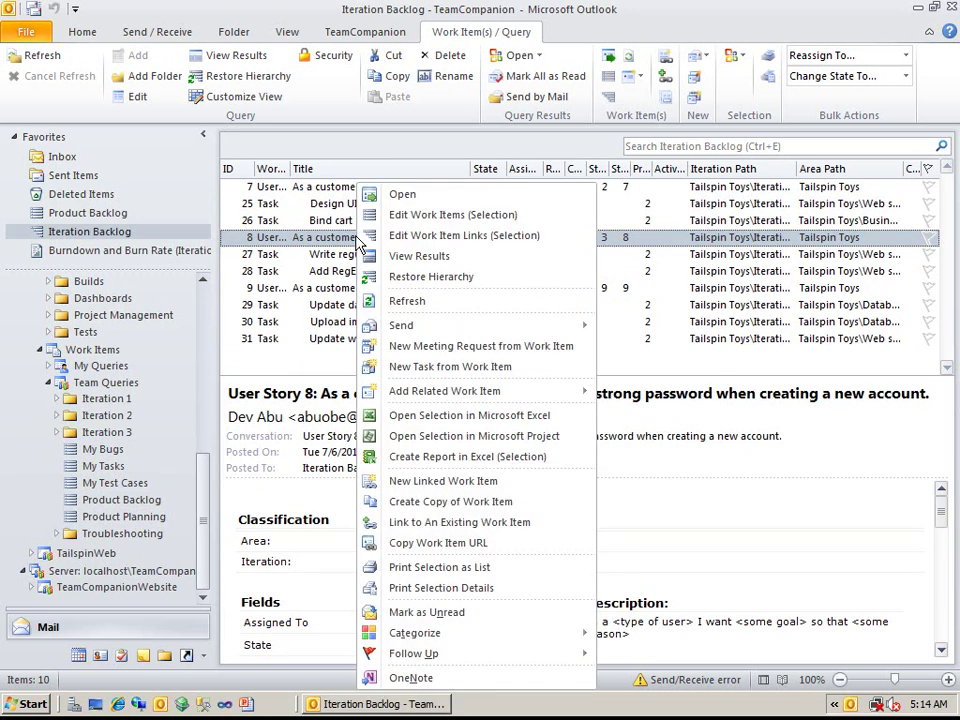
pyautogui.click(417, 258)
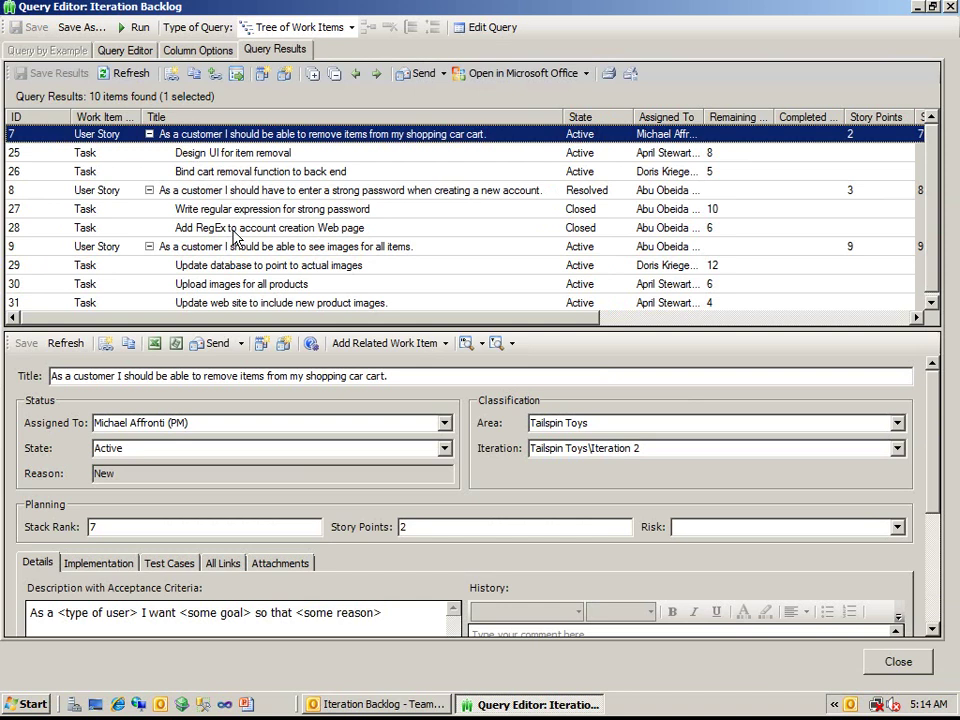
# E-mail work items 8, 27 and 28 as a 'Multiple Work items' table, then close the message.
pyautogui.click(230, 192)
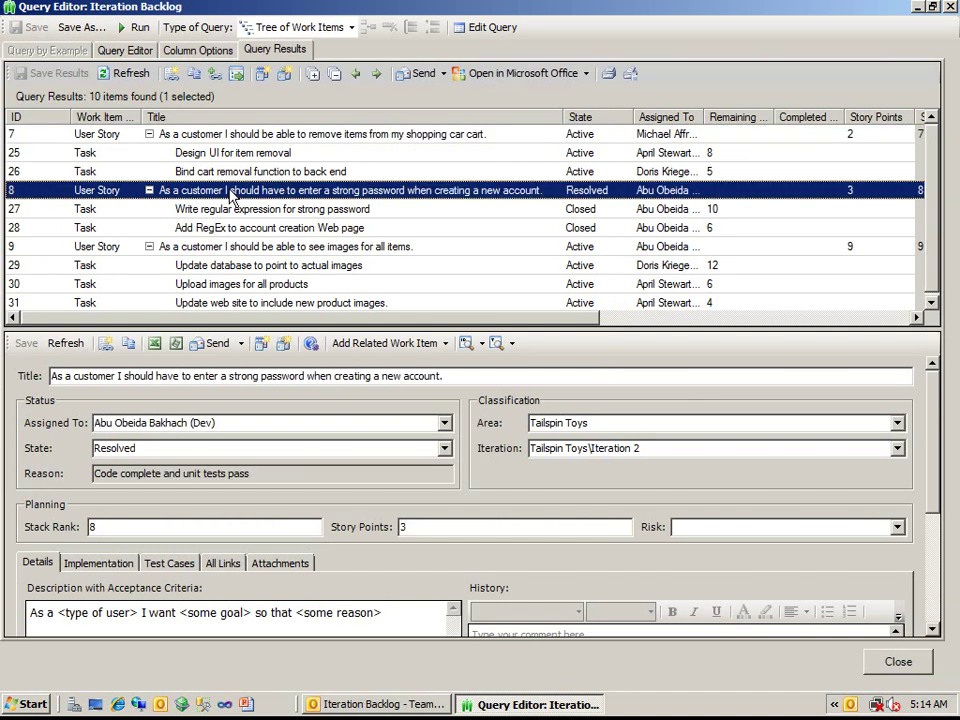
pyautogui.keyDown('shift'); pyautogui.click(233, 229); pyautogui.keyUp('shift')
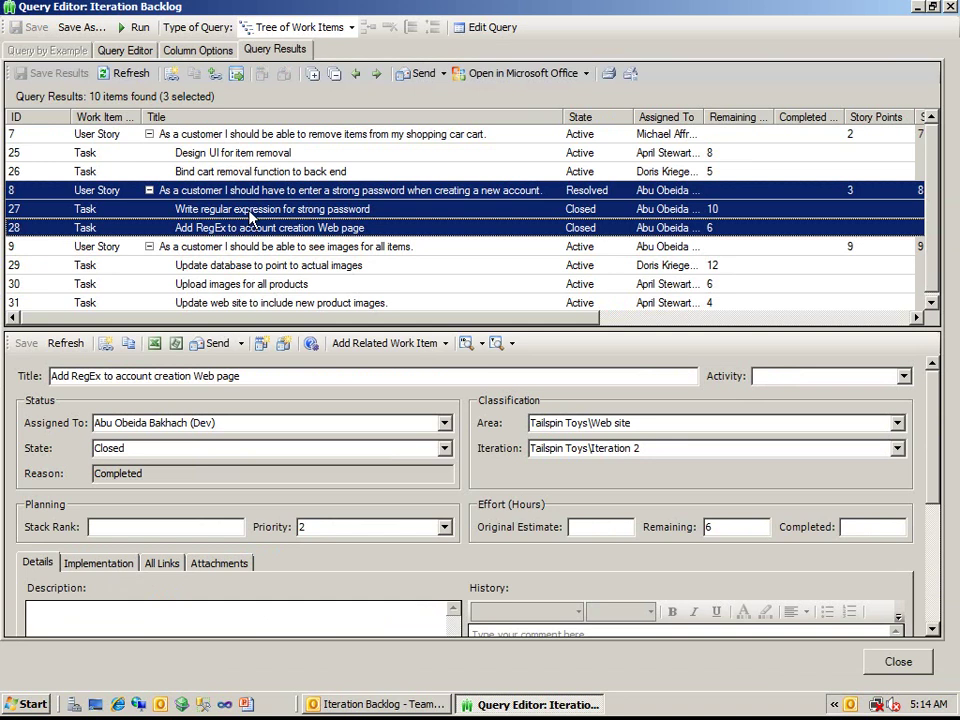
pyautogui.rightClick(251, 165)
pyautogui.moveTo(321, 204)
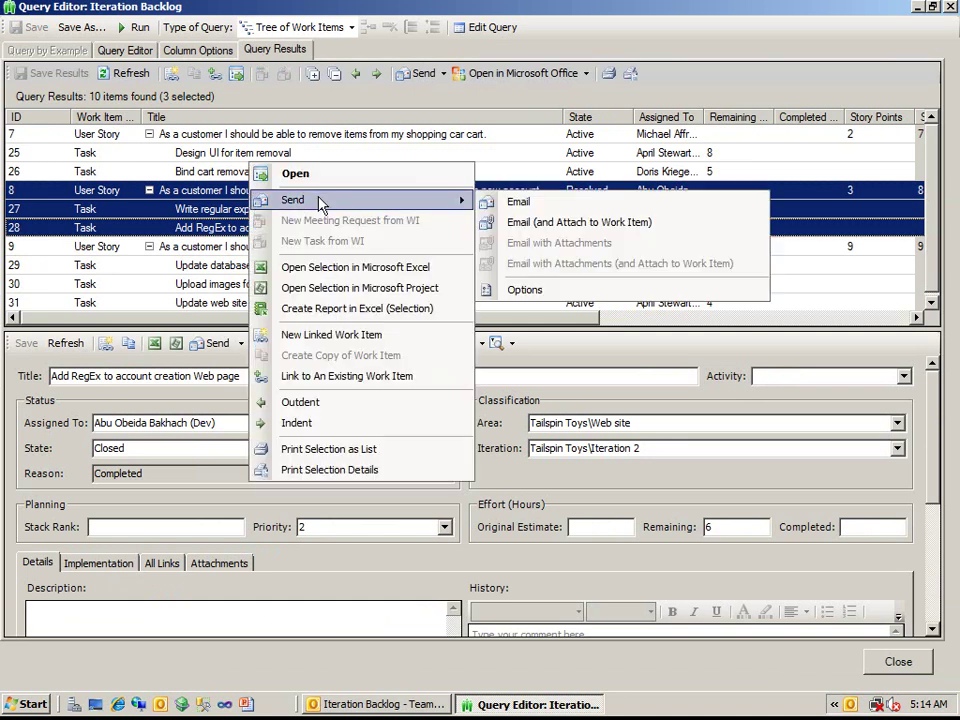
pyautogui.click(553, 206)
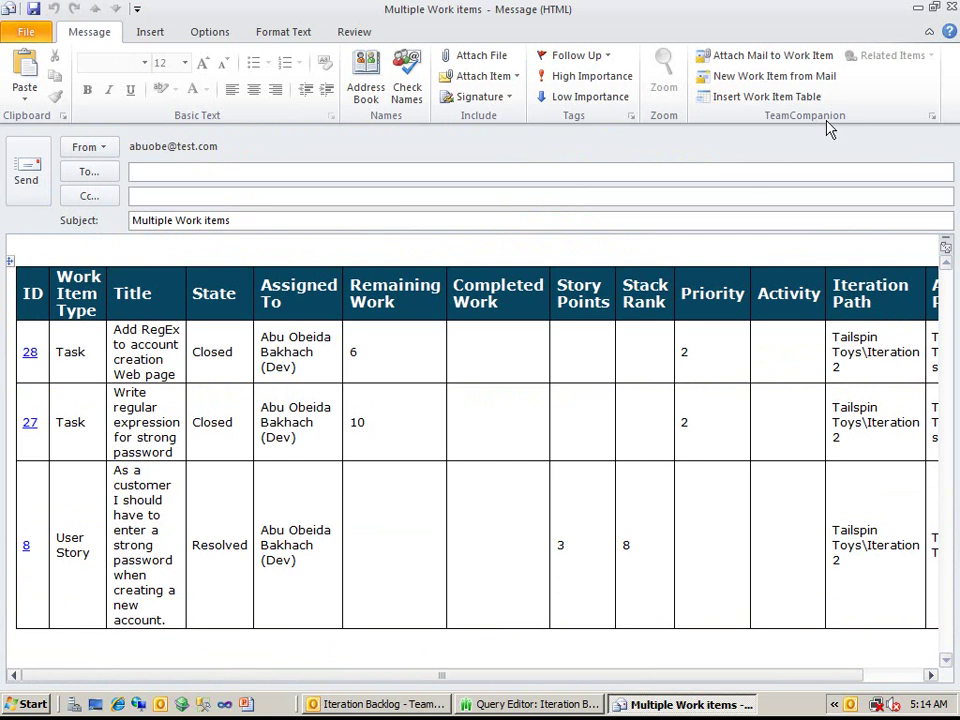
pyautogui.click(953, 8)
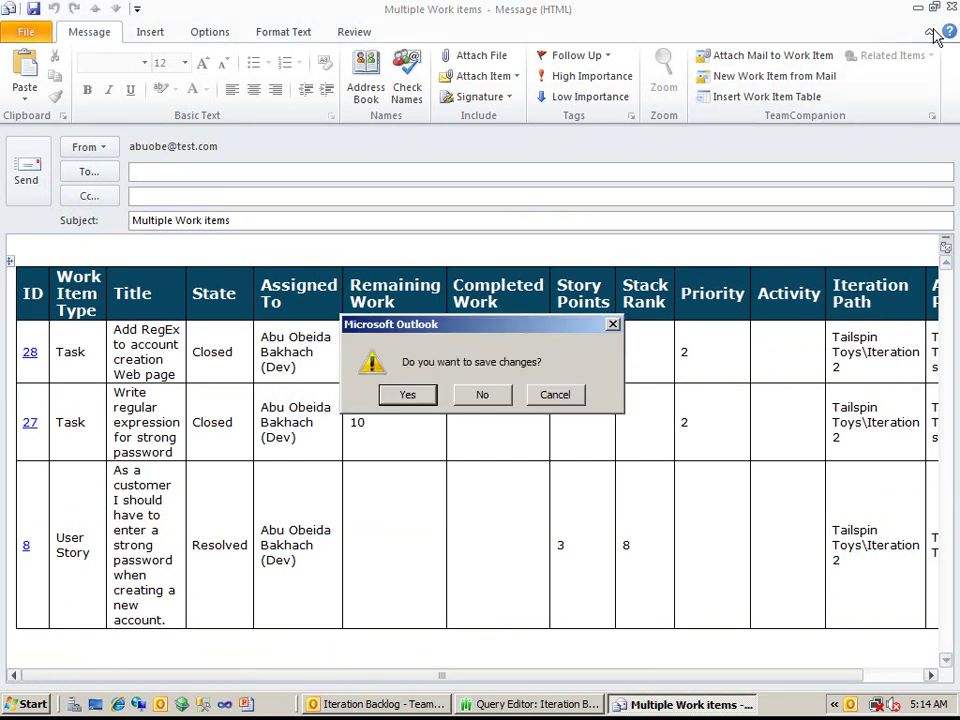
# Discard the email draft, then nest user story 9 under story 8, leaving its state Active.
pyautogui.click(495, 398)
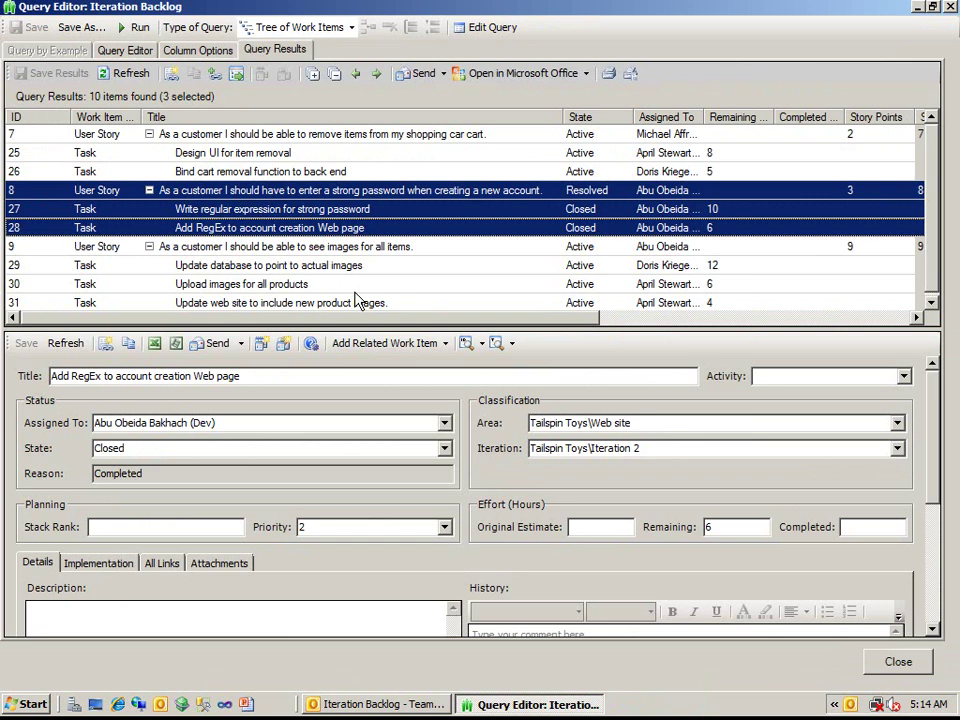
pyautogui.click(288, 250)
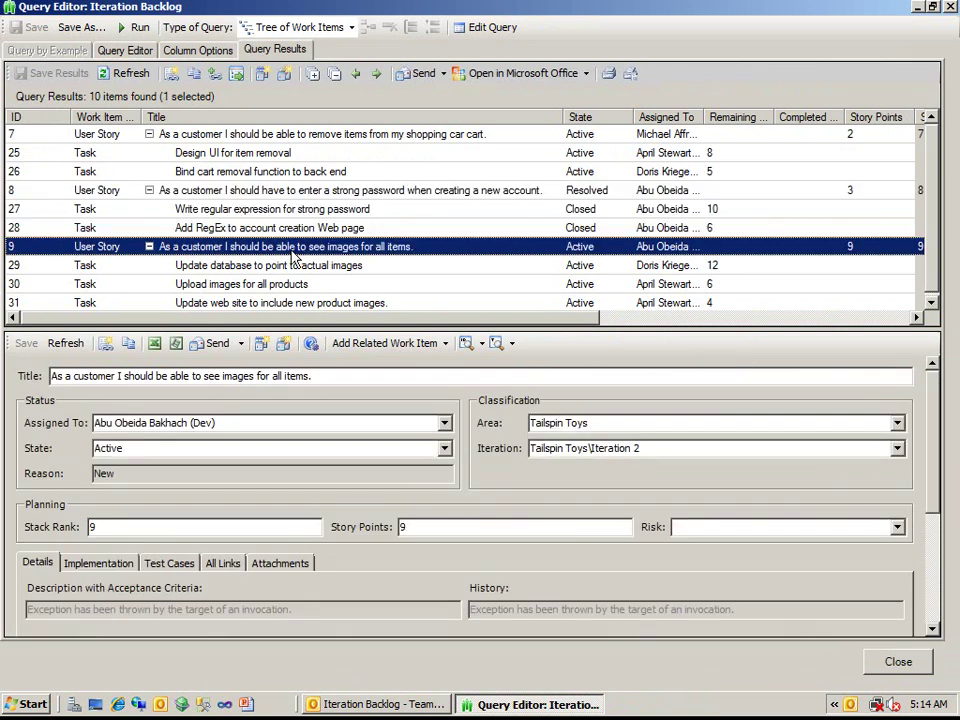
pyautogui.moveTo(293, 258); pyautogui.dragTo(293, 196)
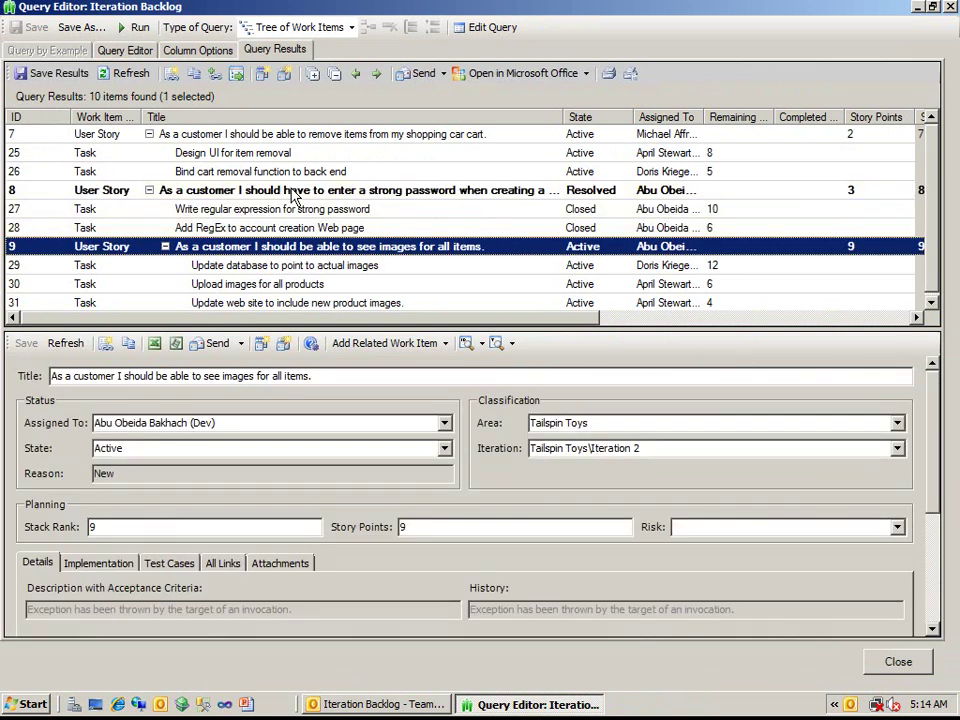
pyautogui.click(445, 450)
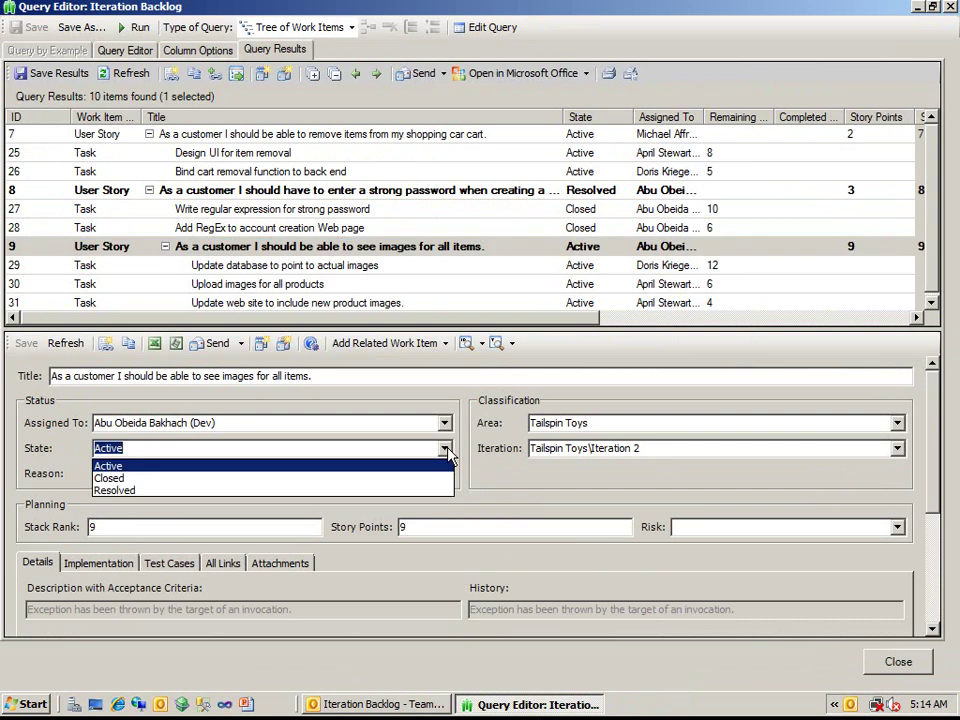
# Close the Query Editor without saving the hierarchy change.
pyautogui.click(953, 12)
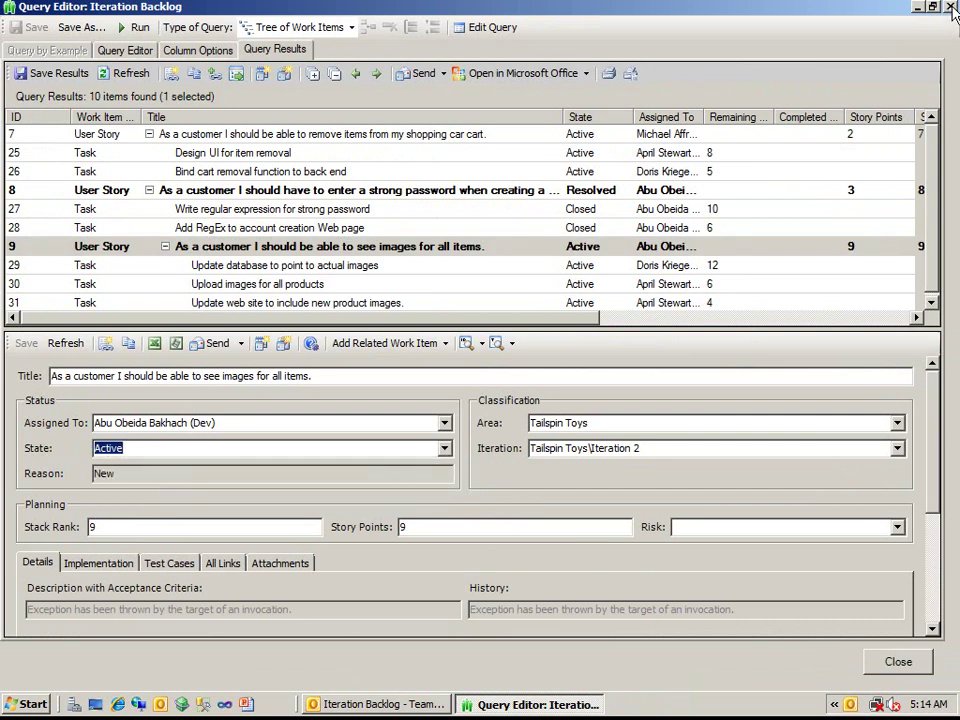
pyautogui.click(953, 12)
pyautogui.click(566, 390)
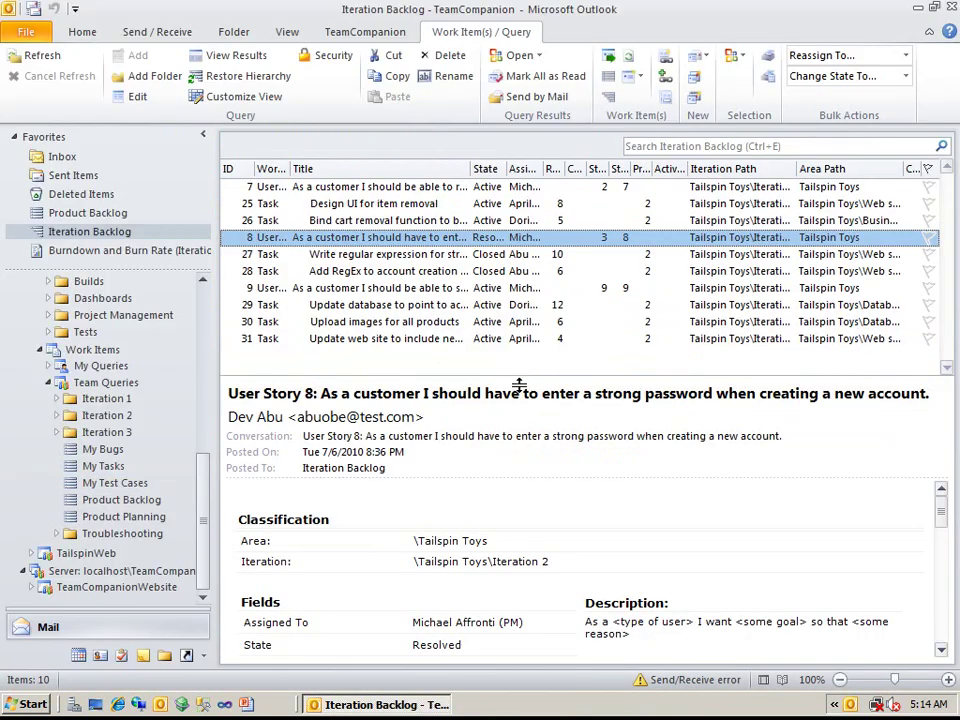
# Open the Burndown and Burn Rate report and check its Iteration 2 parameter, leaving it unchanged.
pyautogui.click(116, 253)
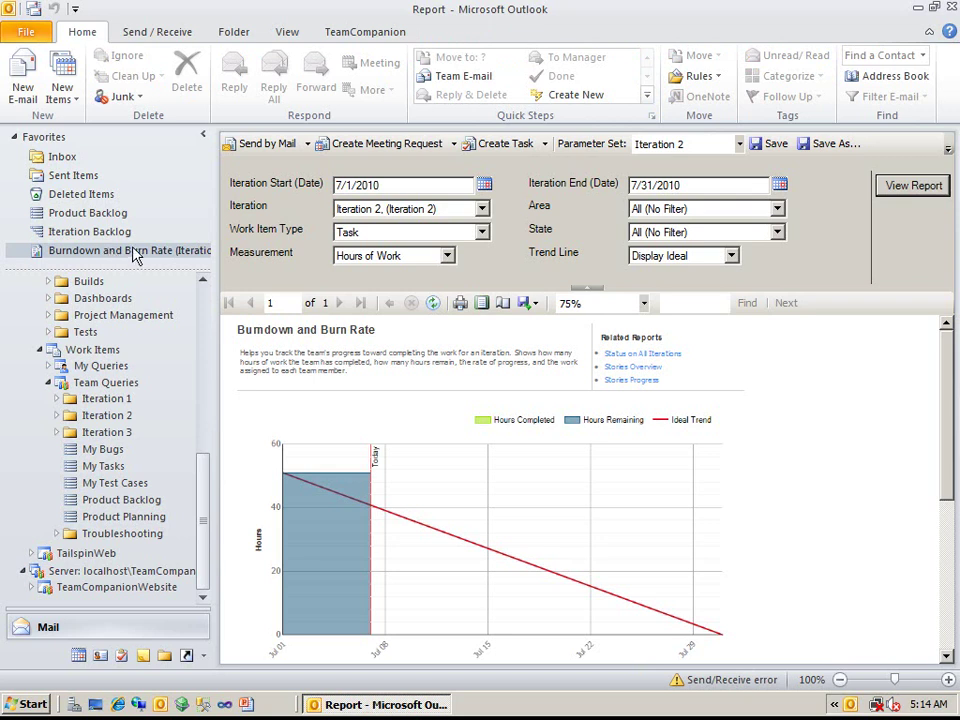
pyautogui.click(483, 209)
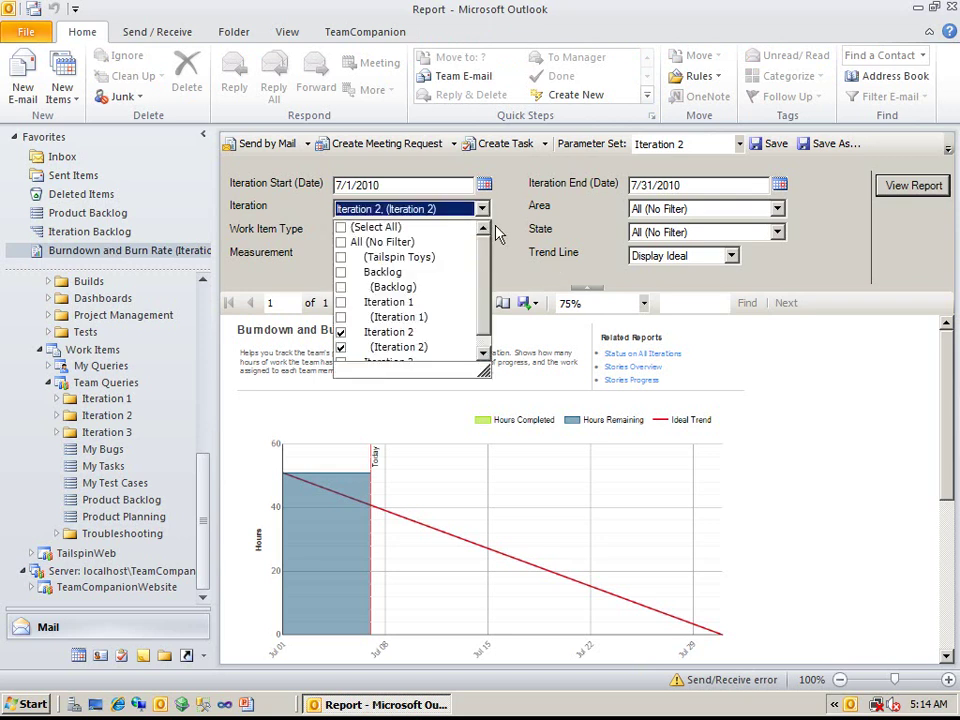
pyautogui.scroll(-1, 420, 300)
pyautogui.click(510, 274)
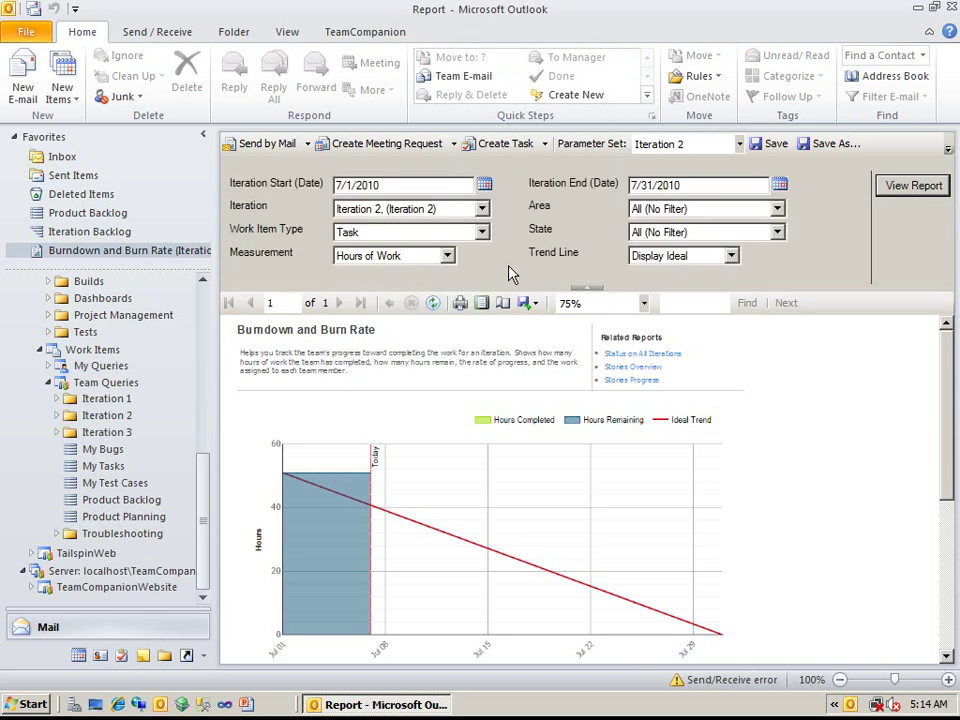